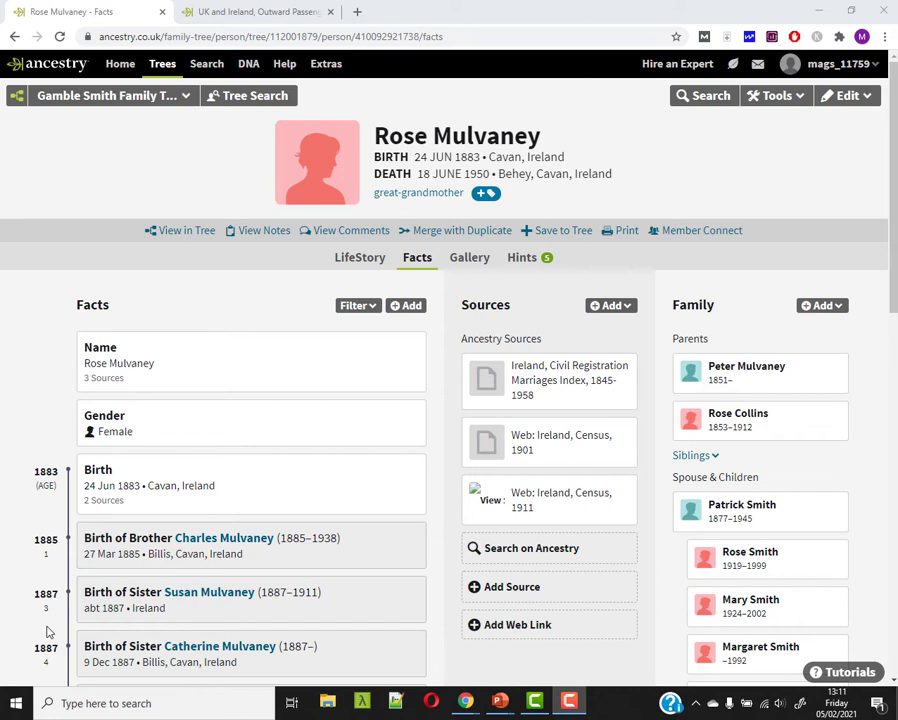
Step: Open the great-grandmother's hints and review the UK and Ireland, Outward Passenger Lists, 1890-1960 hint
key(alt+Tab)
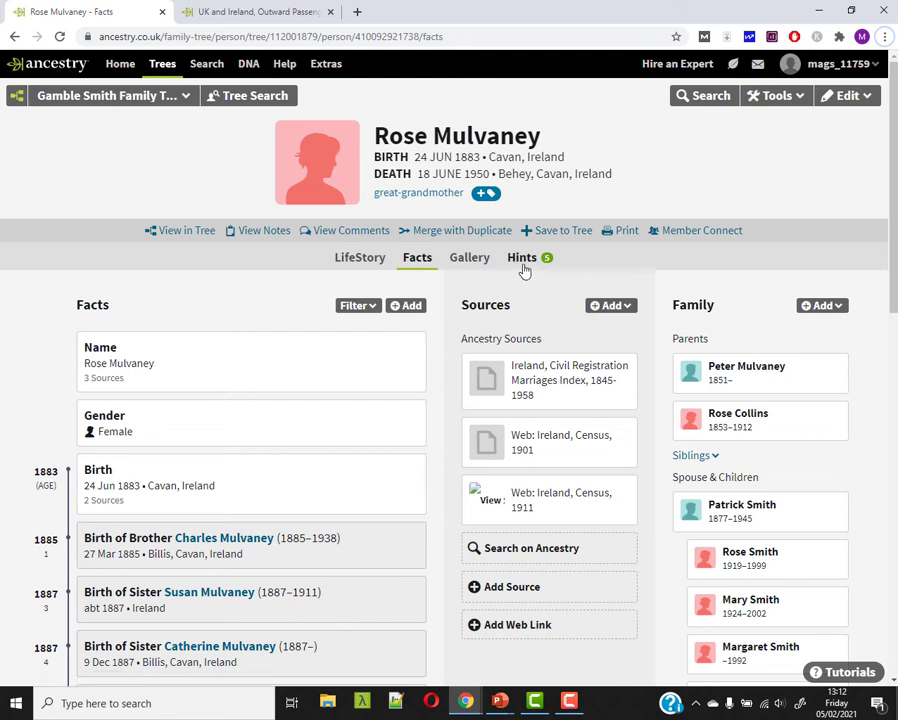
click(522, 266)
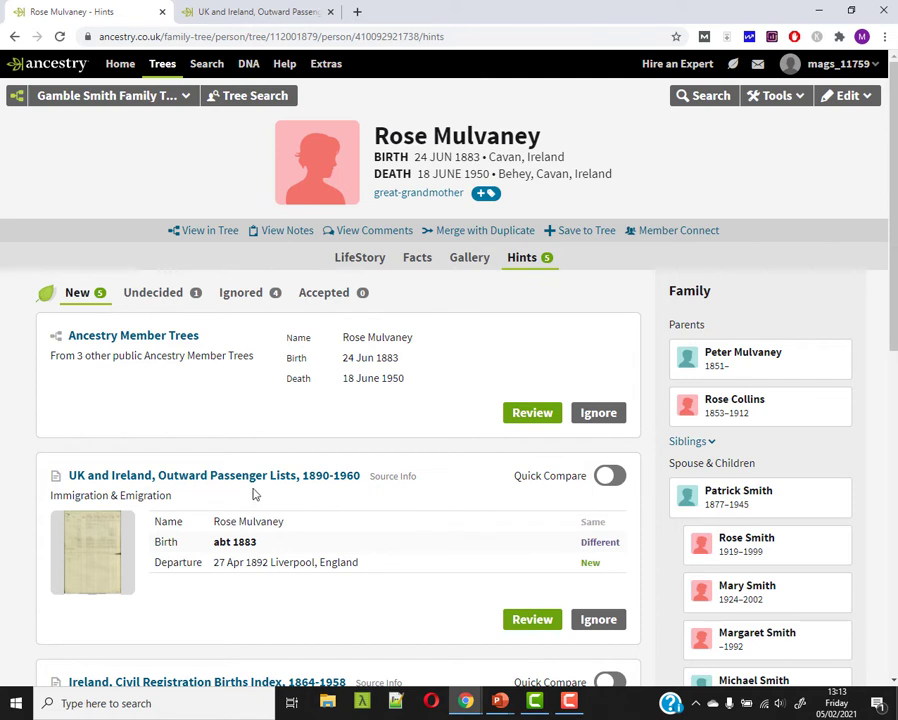
click(530, 628)
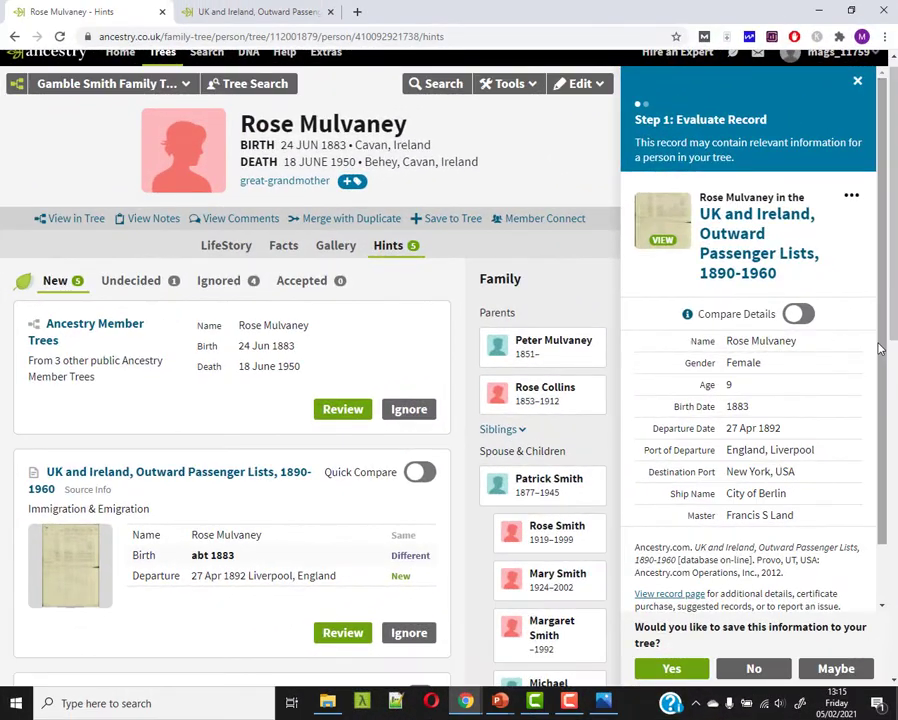
Step: Read through the passenger list record's details and turn on the comparison with the tree details
scroll(880, 347, down, 1)
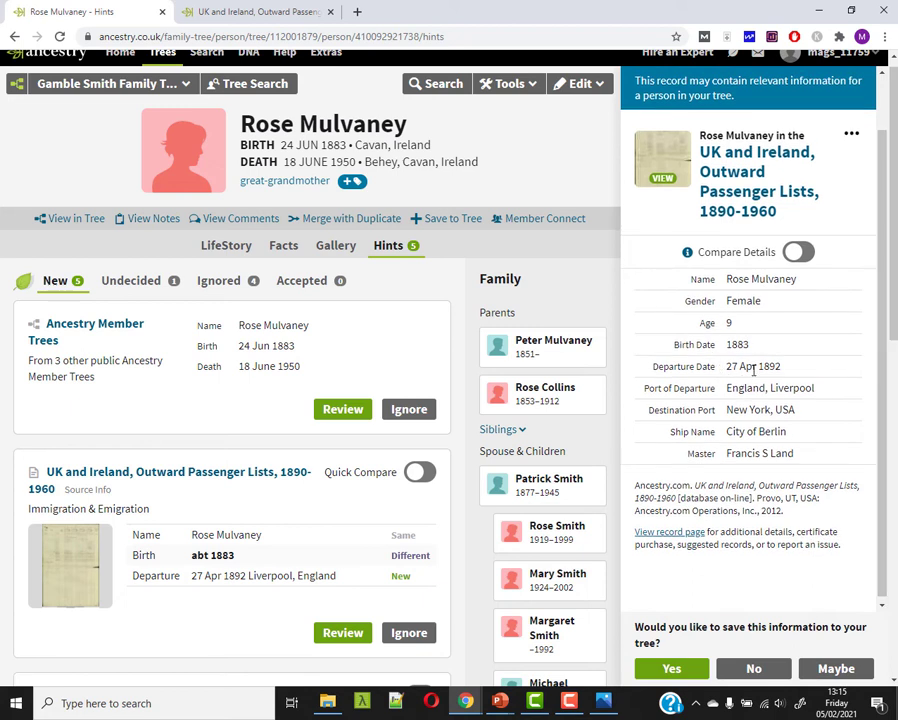
scroll(870, 280, up, 1)
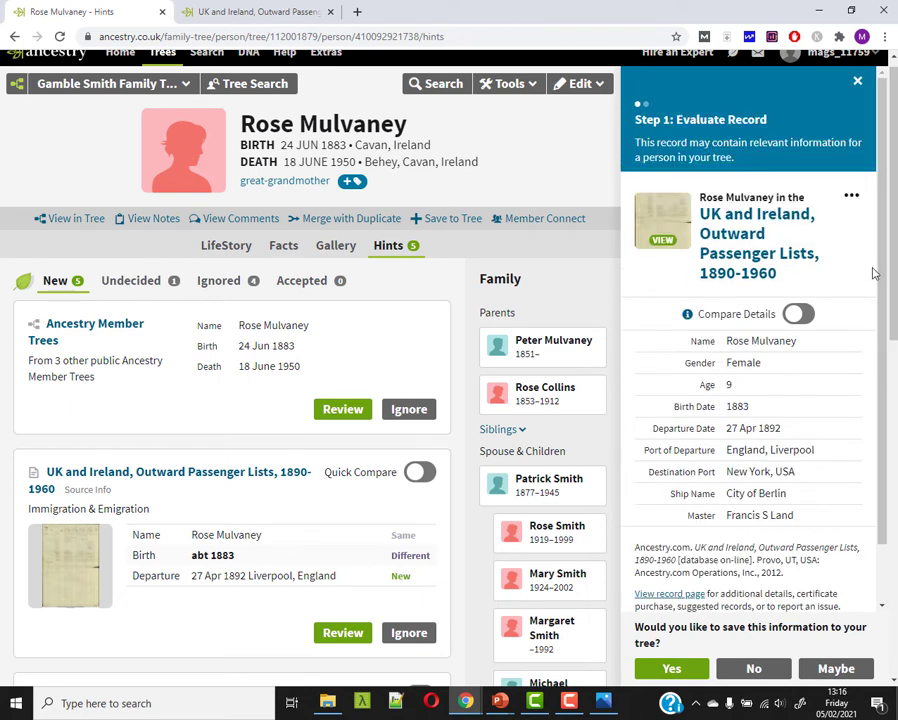
click(799, 315)
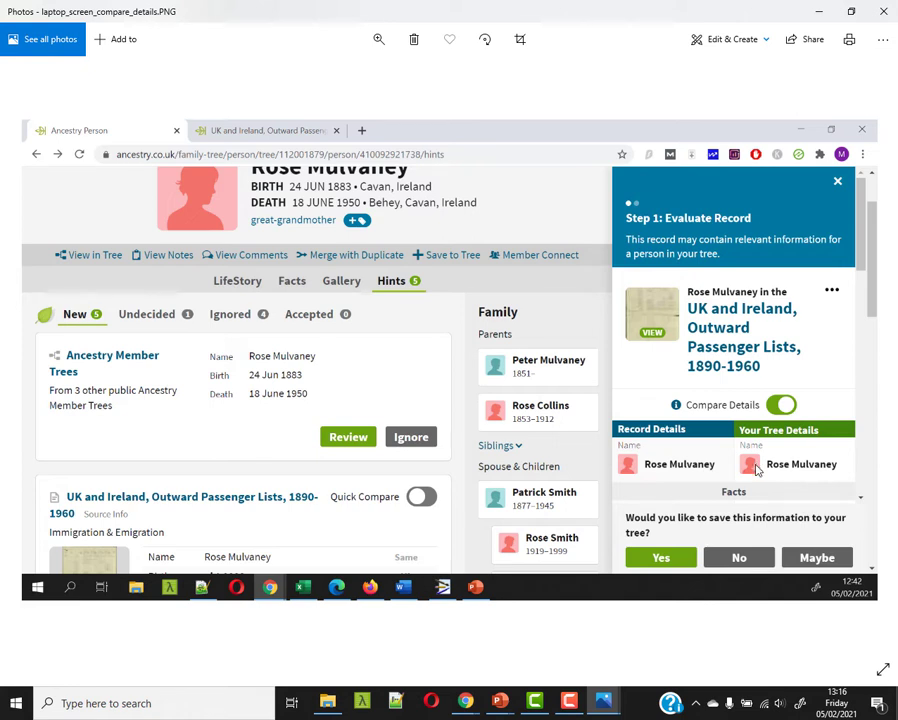
key(alt+Tab)
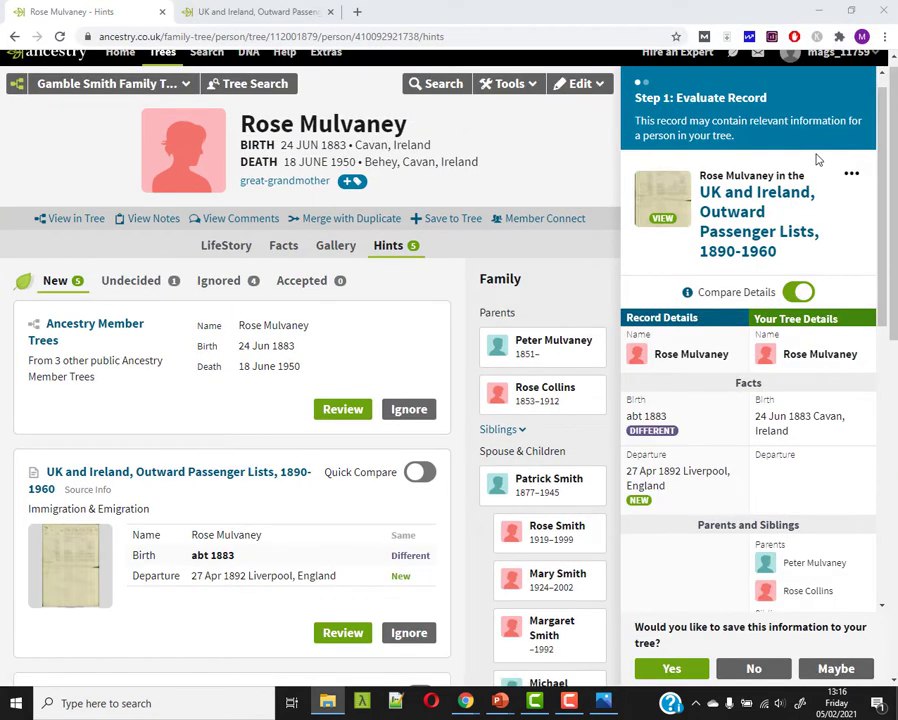
key(alt+Tab)
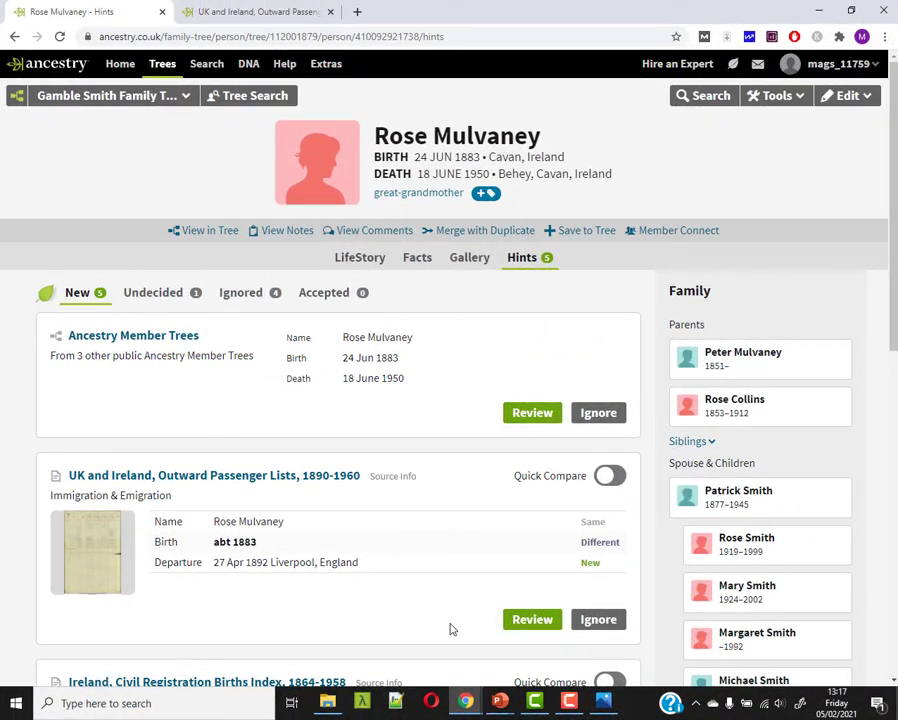
Step: Open the review of the Outward Passenger Lists hint in a new browser tab and switch to that tab
right_click(534, 626)
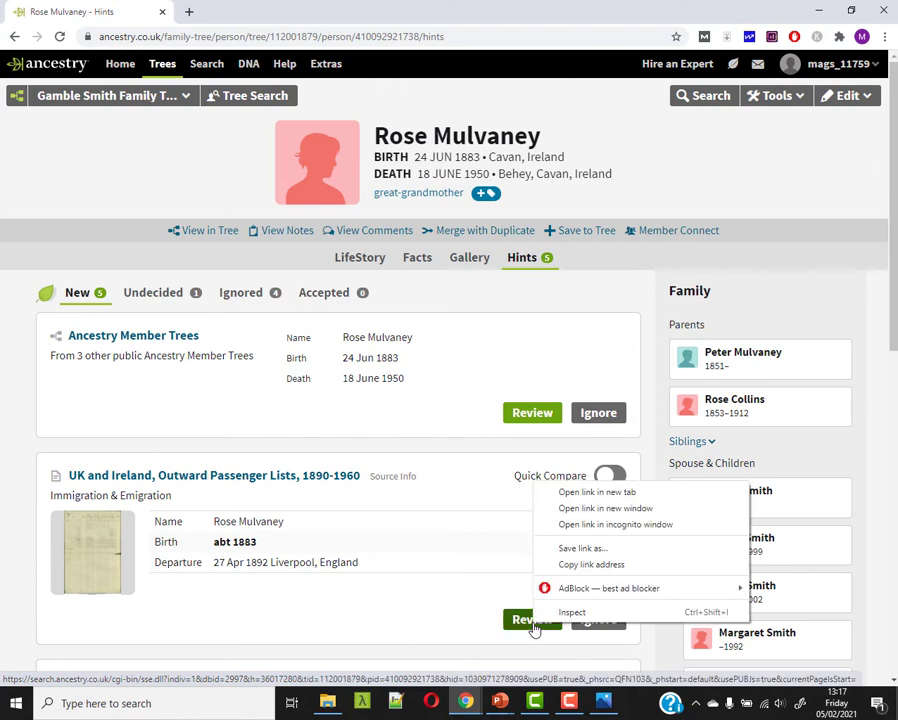
click(649, 493)
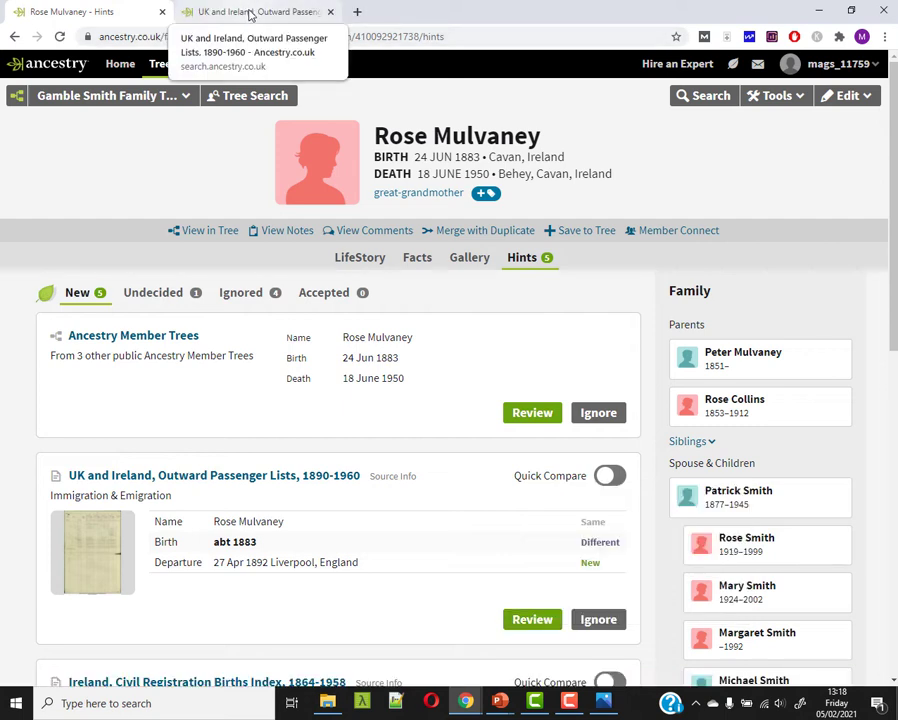
click(218, 8)
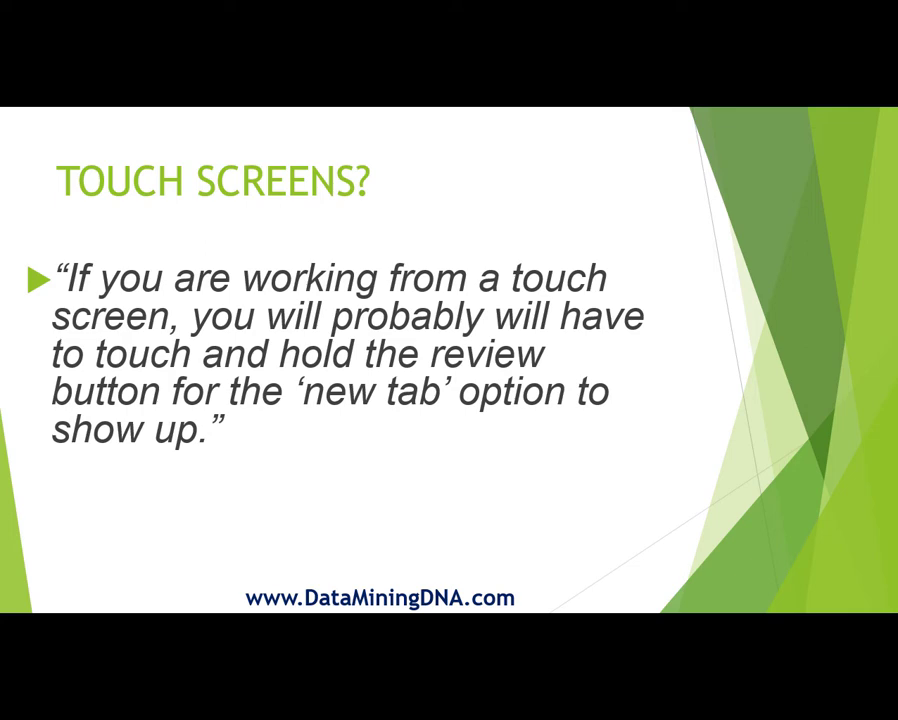
key(Right)
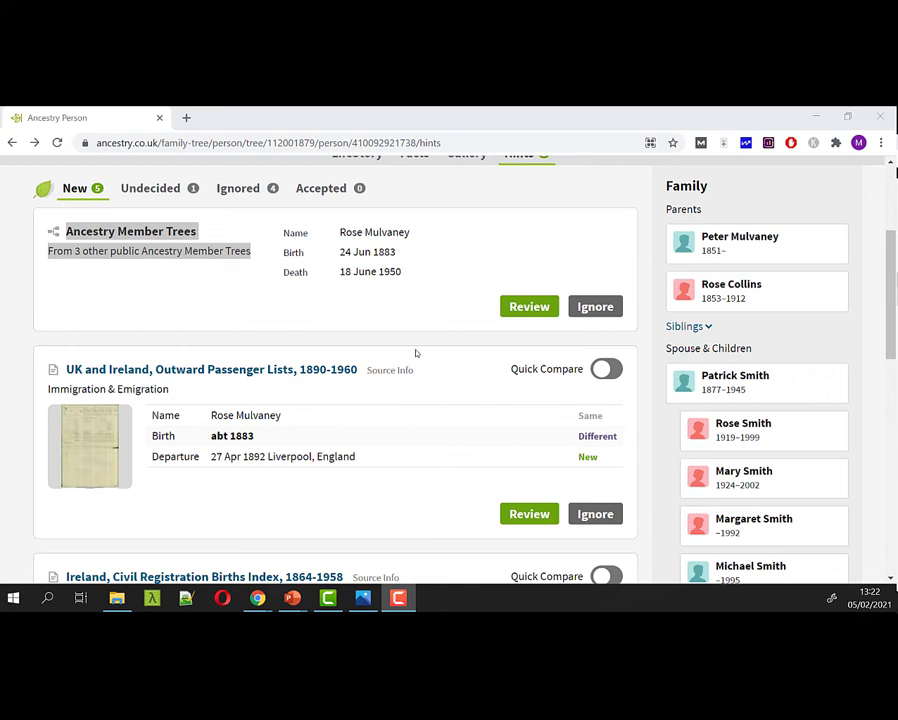
Step: Open the Outward Passenger Lists hint for review and read through all of its record details
click(541, 518)
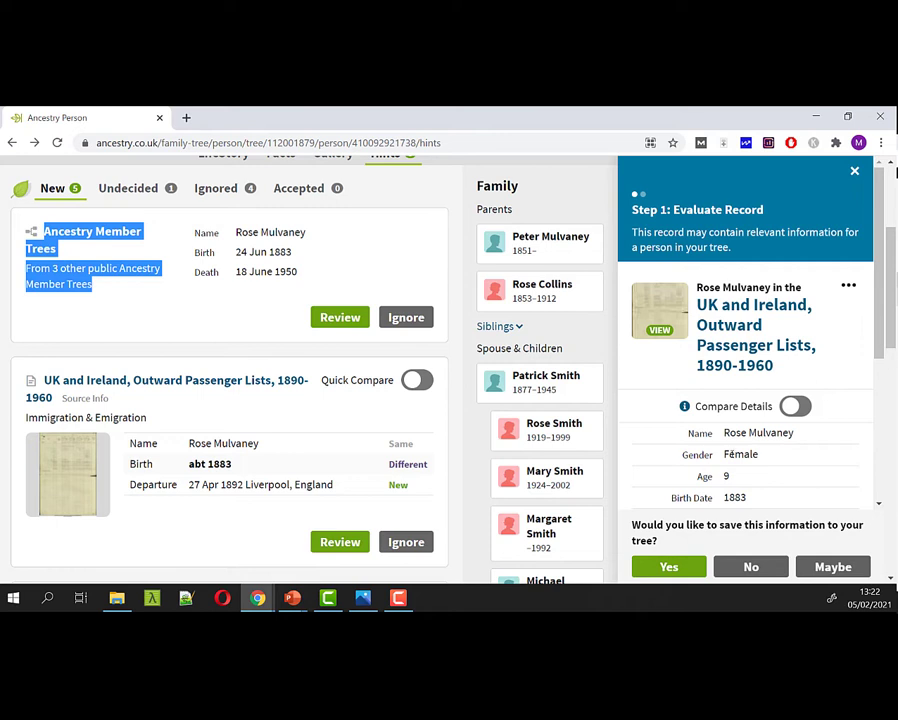
scroll(880, 363, down, 1)
scroll(880, 363, down, 3)
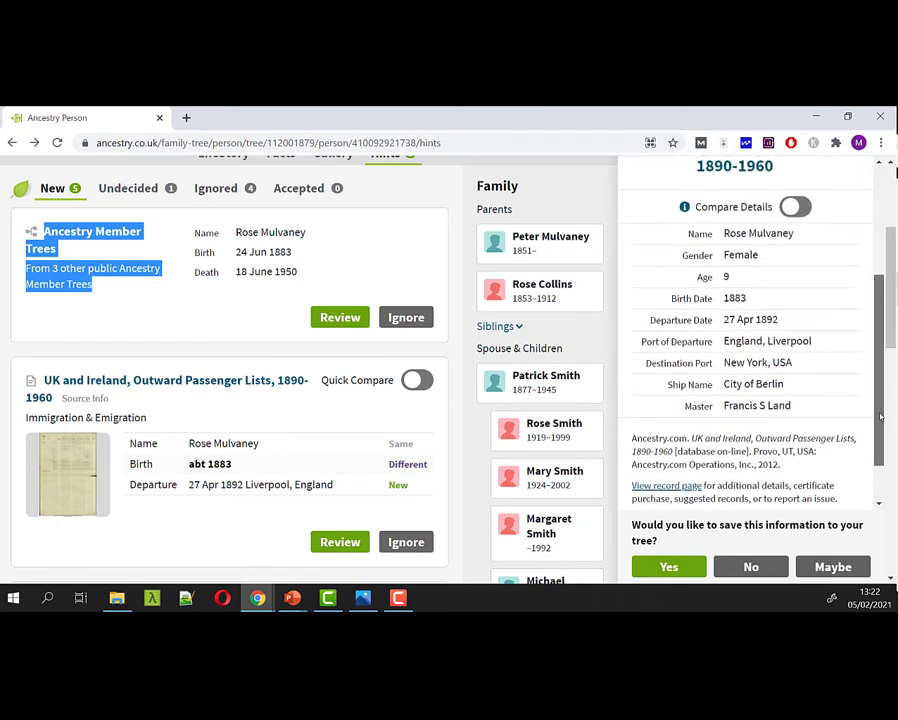
scroll(880, 368, up, 2)
scroll(880, 371, up, 2)
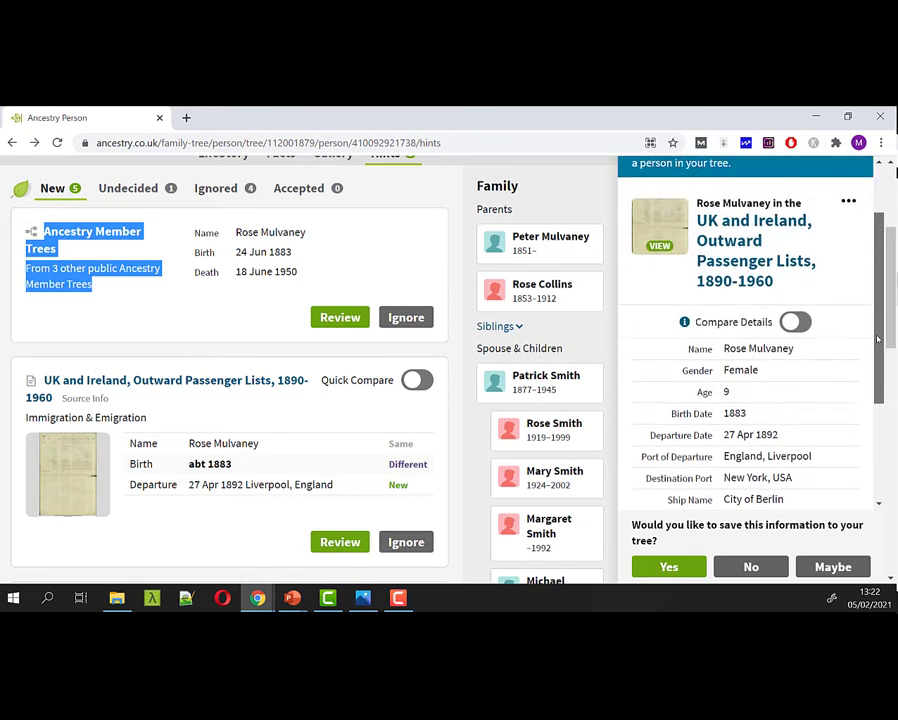
scroll(880, 420, down, 4)
scroll(880, 443, down, 1)
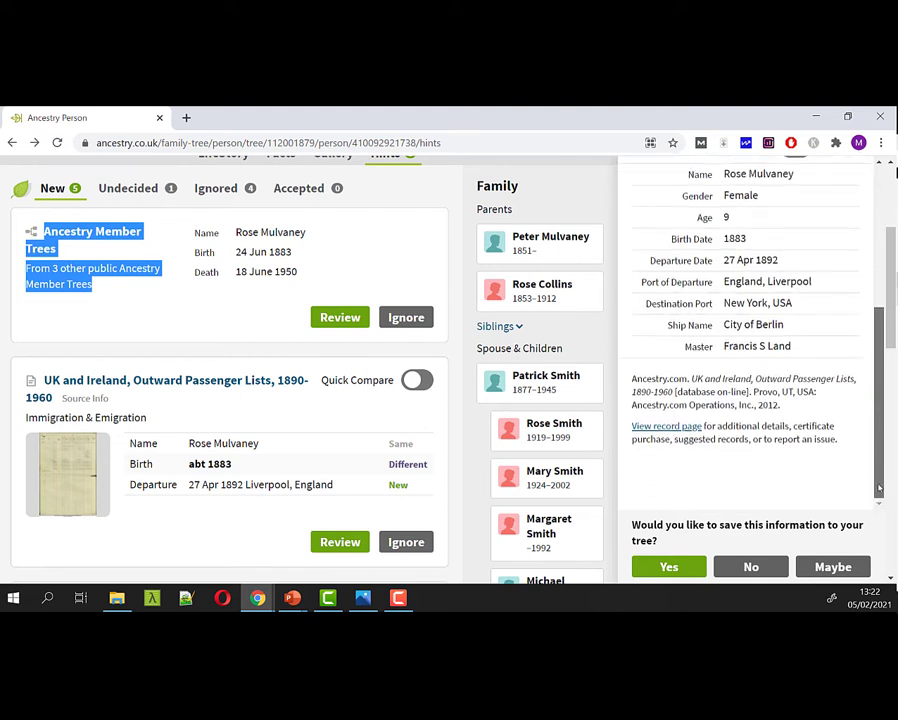
scroll(880, 384, up, 2)
scroll(880, 384, up, 2)
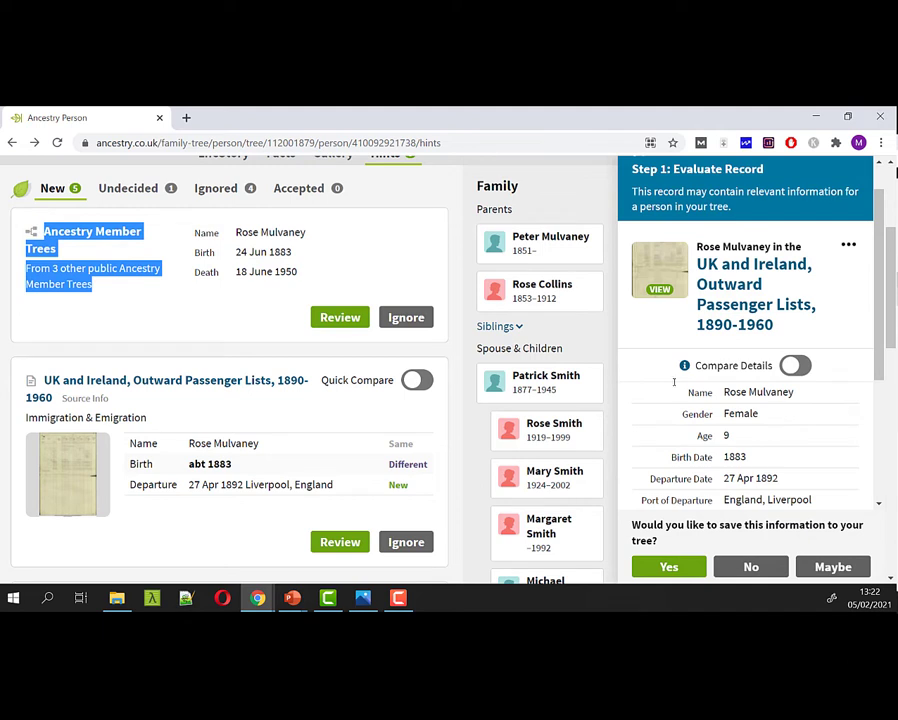
Step: Clear the text selection, enlarge the page to 110% and read the record details at that size
click(465, 194)
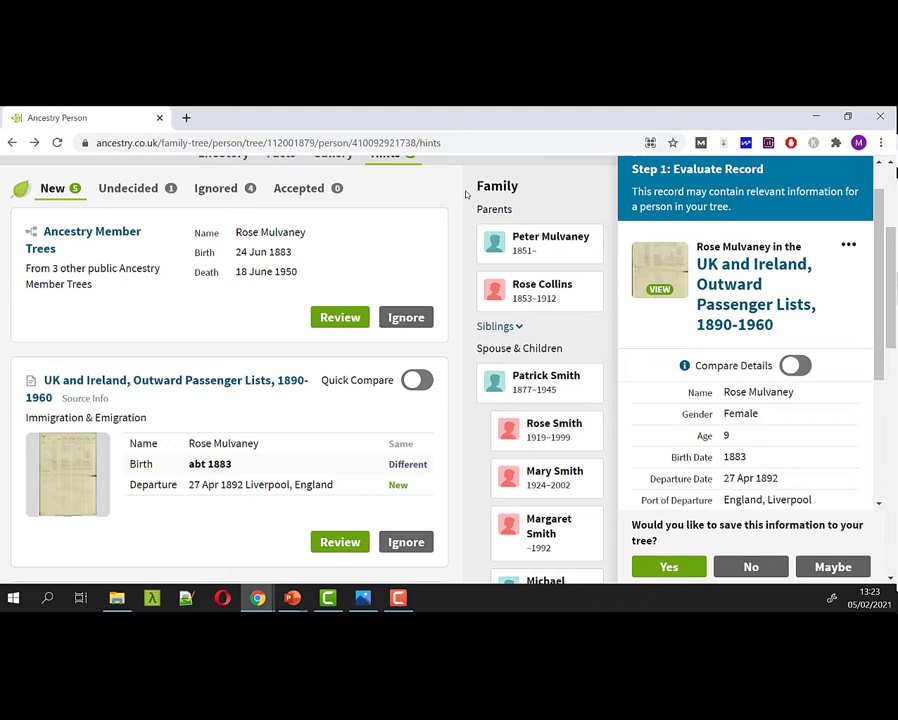
key(ctrl+plus)
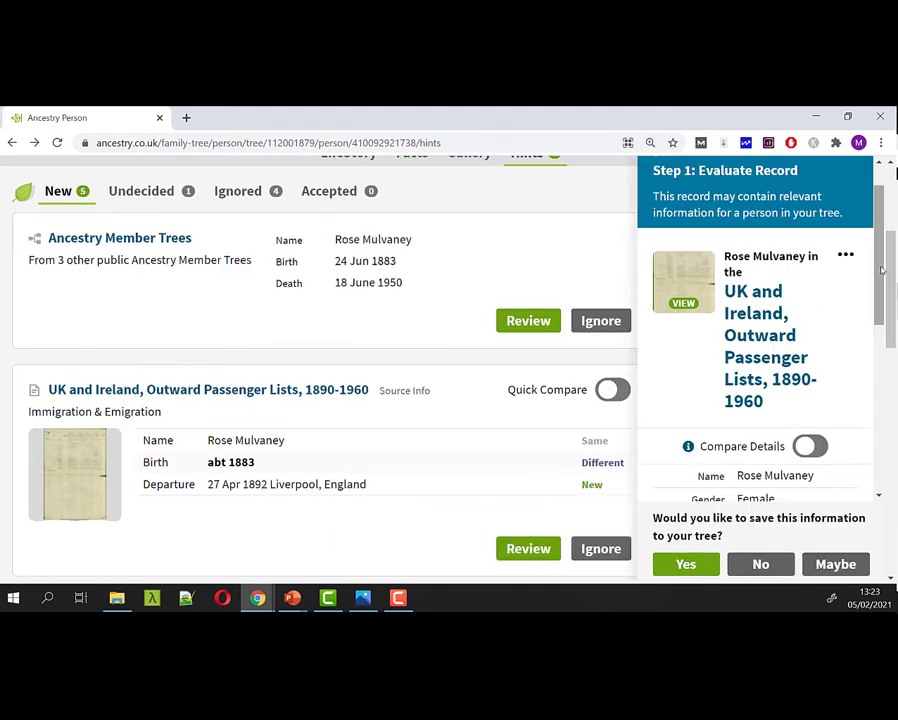
scroll(804, 363, down, 3)
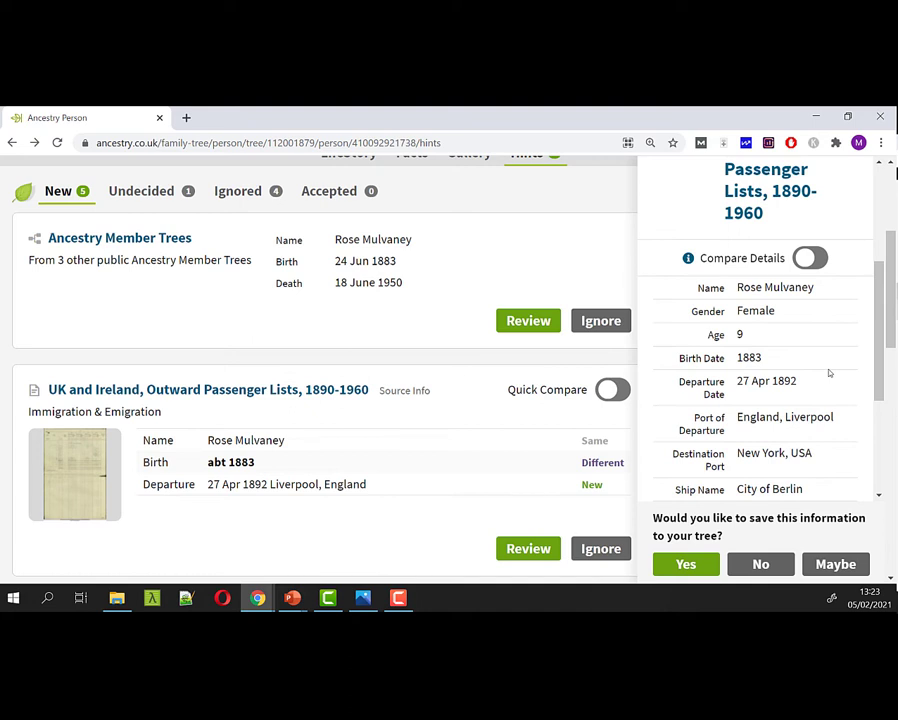
mouse_move(874, 360)
mouse_down()
mouse_move(877, 326)
mouse_move(876, 392)
mouse_move(876, 358)
mouse_up()
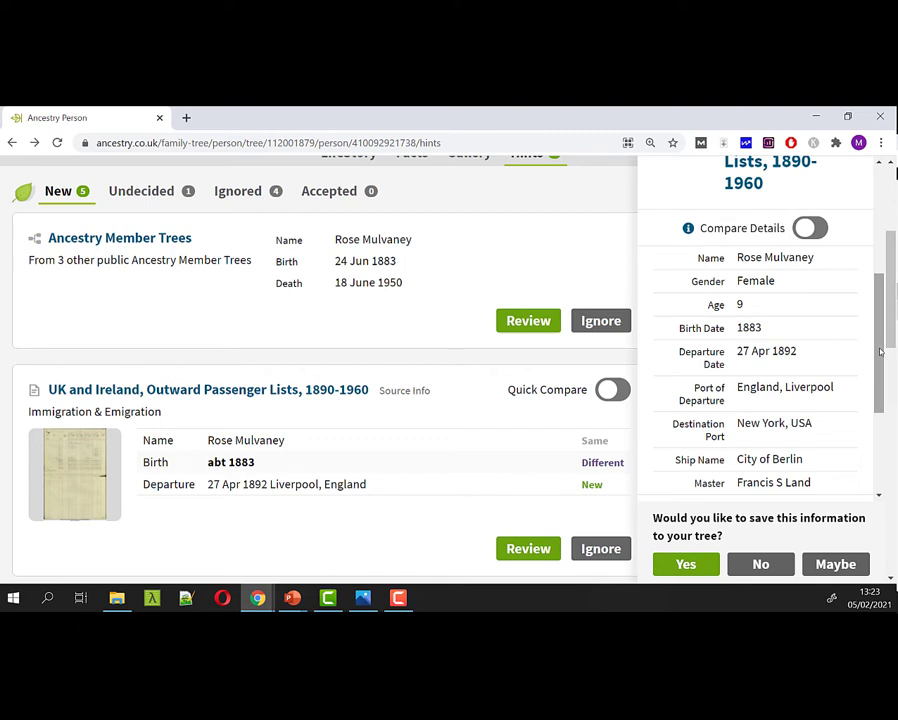
Step: Try a page zoom of 125% and go back one zoom level
click(650, 144)
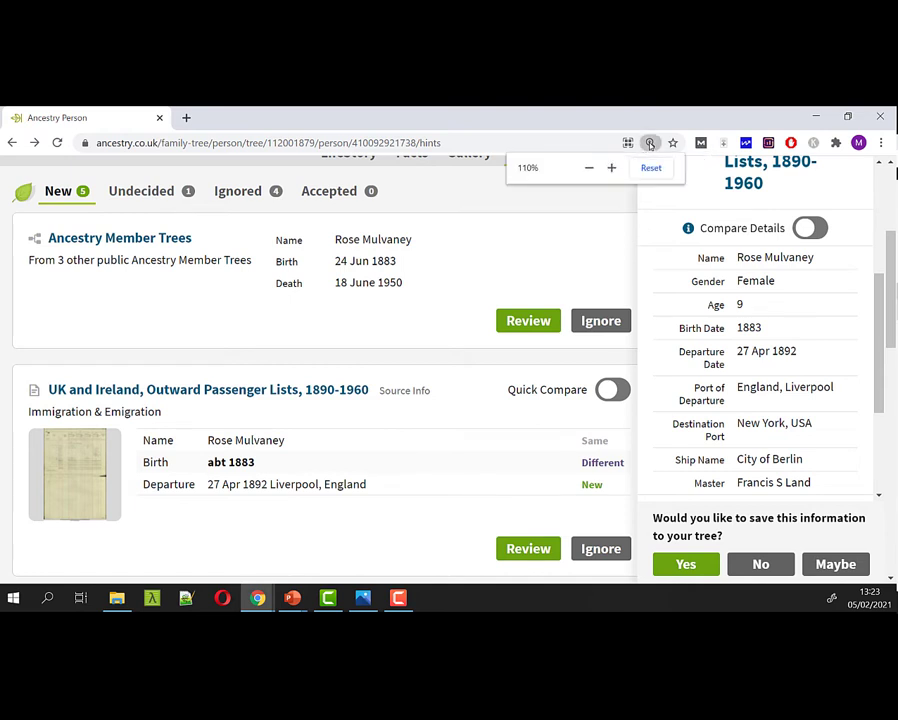
click(612, 168)
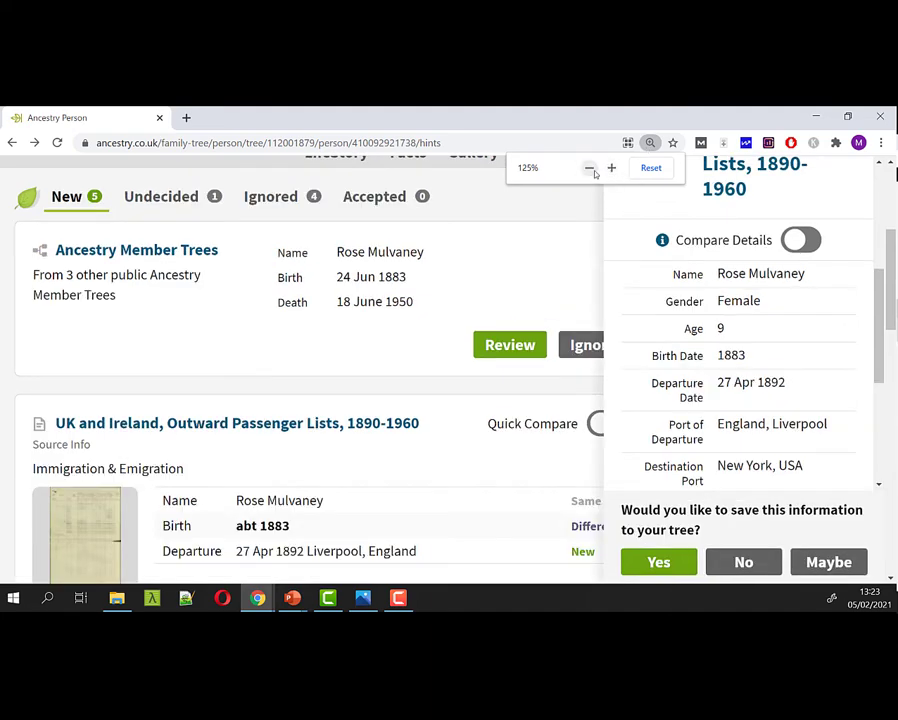
click(588, 168)
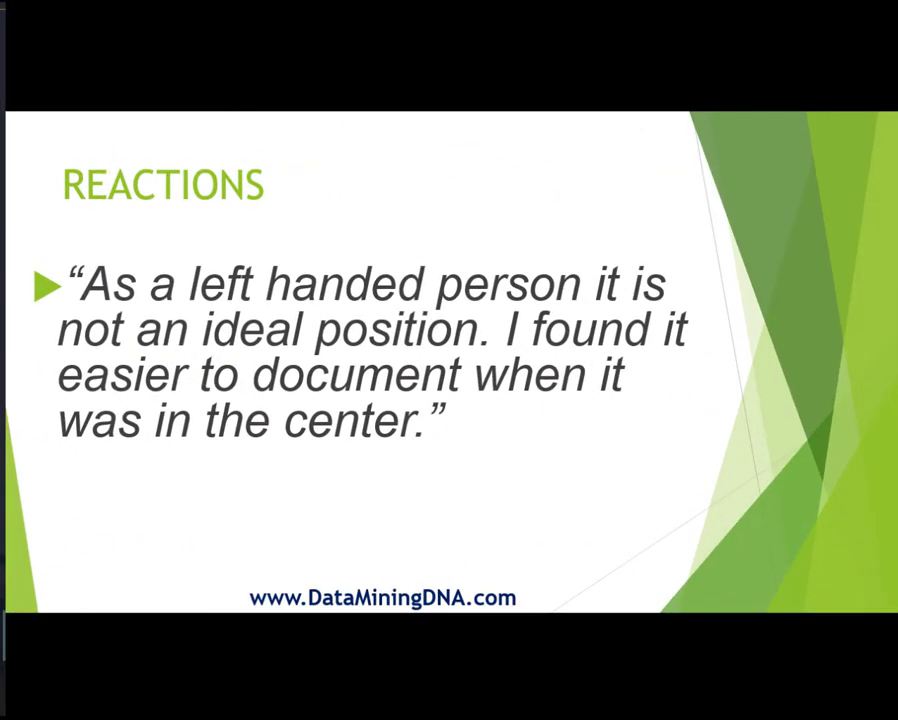
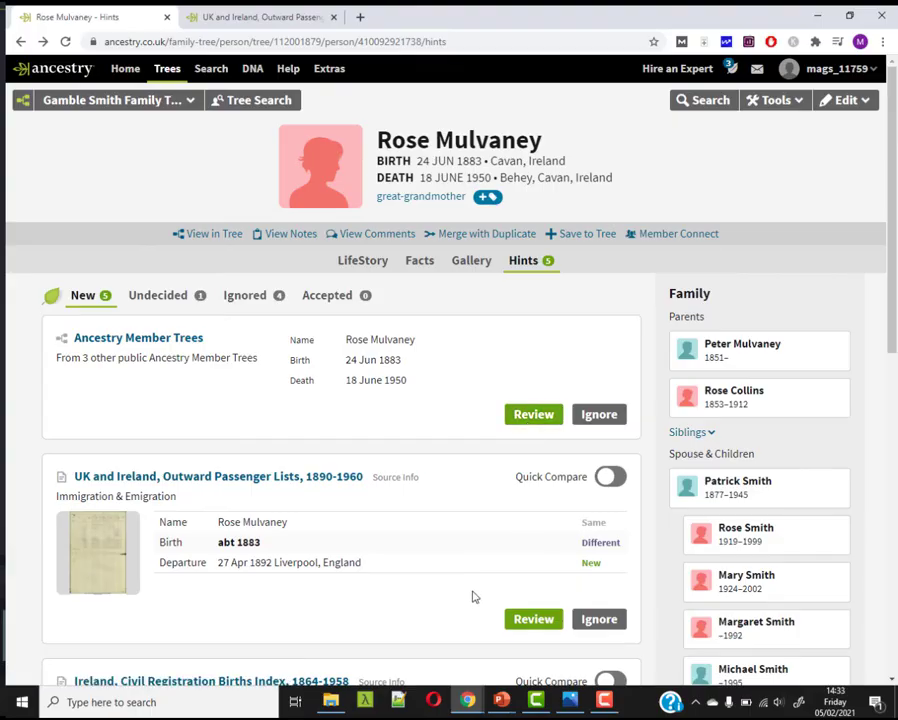
Step: Review the UK and Ireland, Outward Passenger Lists, 1890-1960 hint on the person's hints page
scroll(478, 586, down, 1)
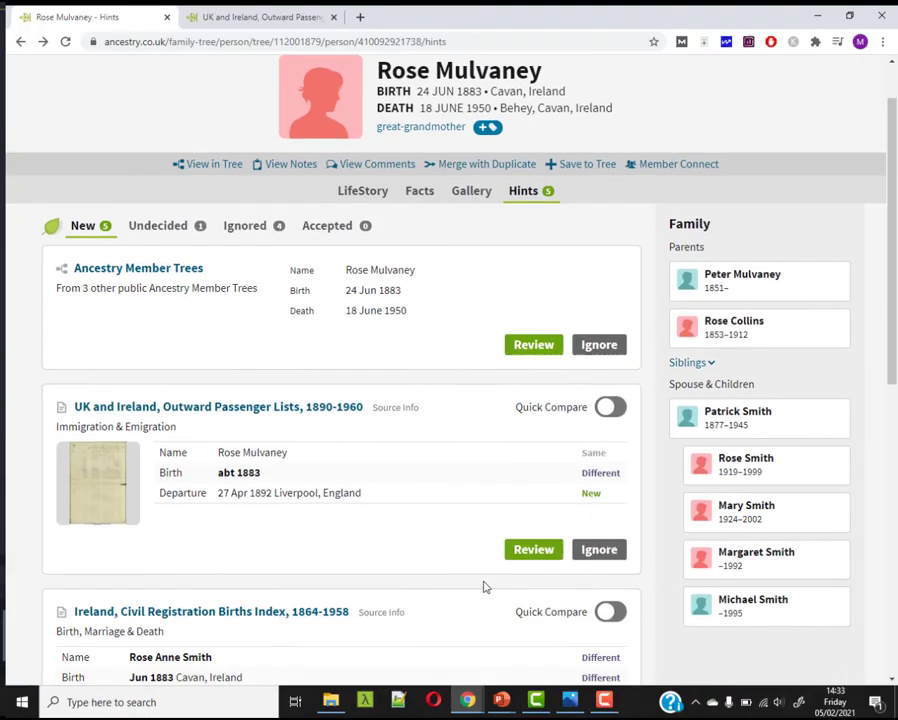
click(536, 561)
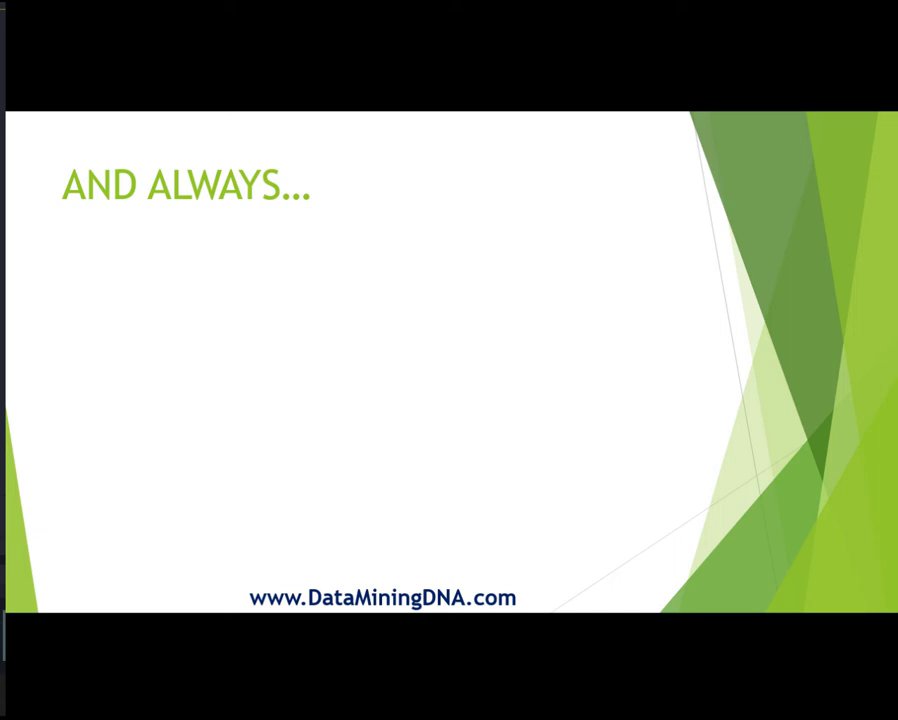
key(Right)
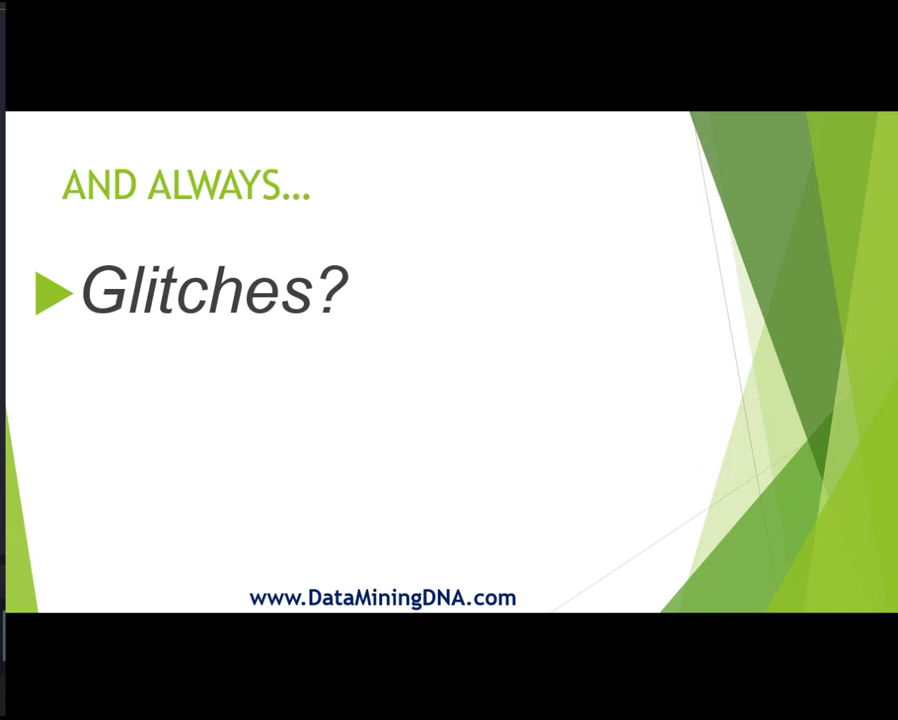
key(Right)
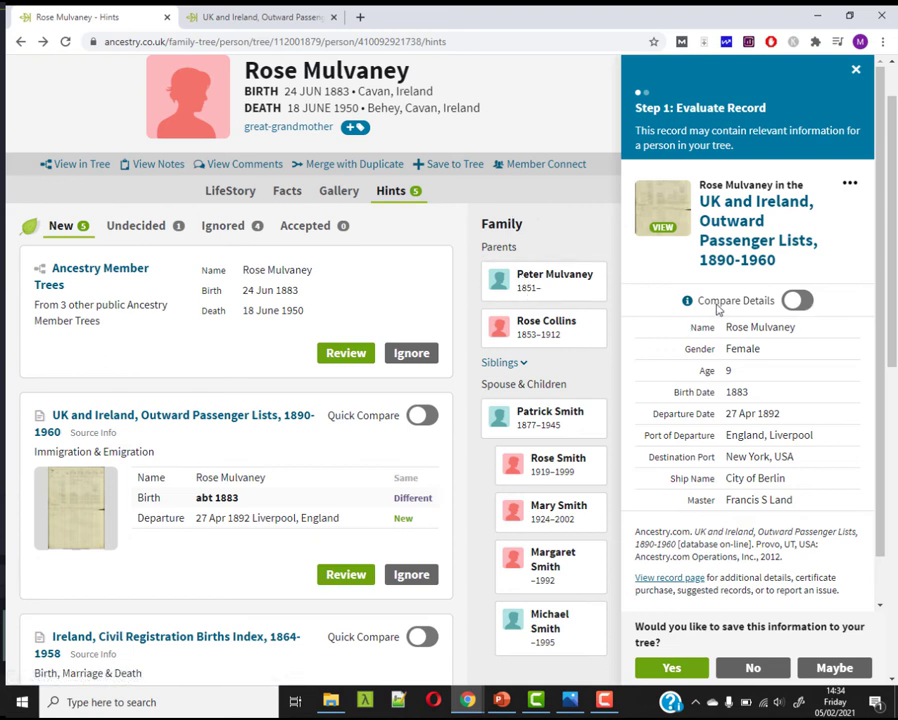
Step: Turn on the detail comparison and examine the record's facts and relatives against those in the tree
click(805, 306)
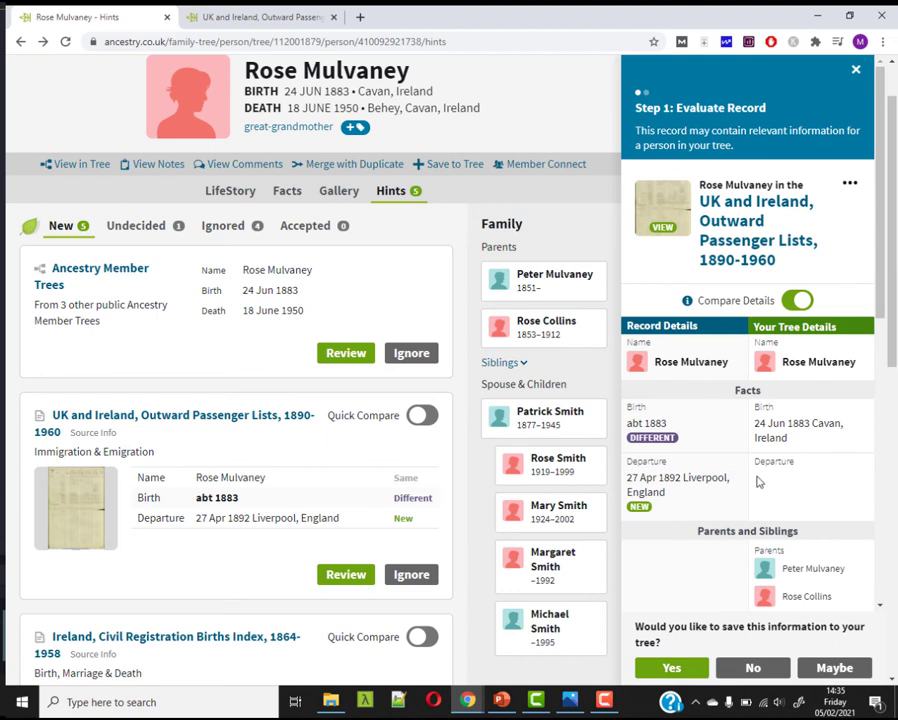
drag(883, 318, 875, 555)
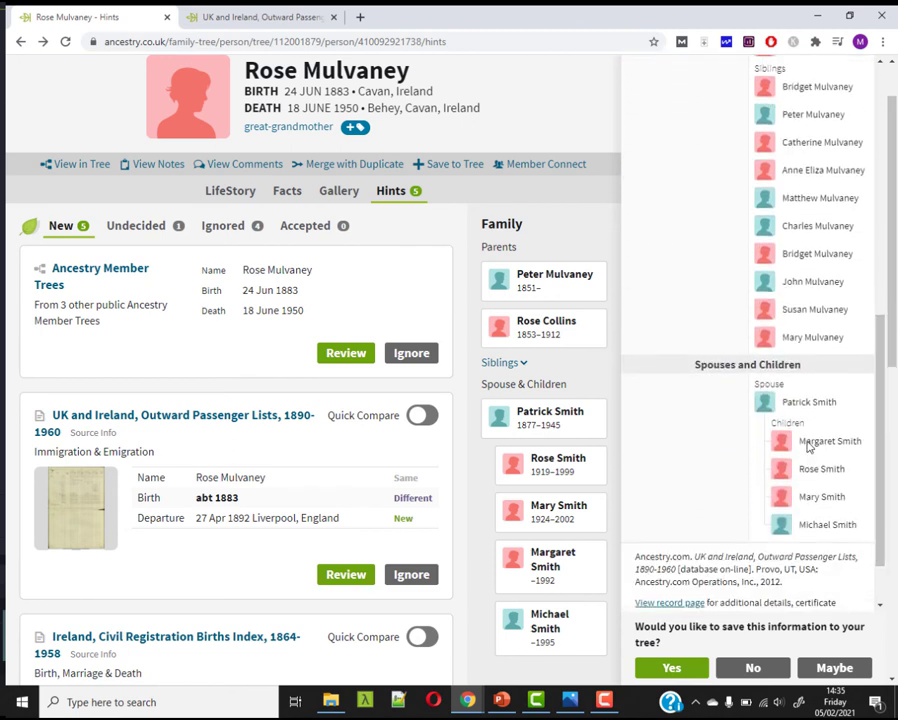
scroll(630, 346, up, 3)
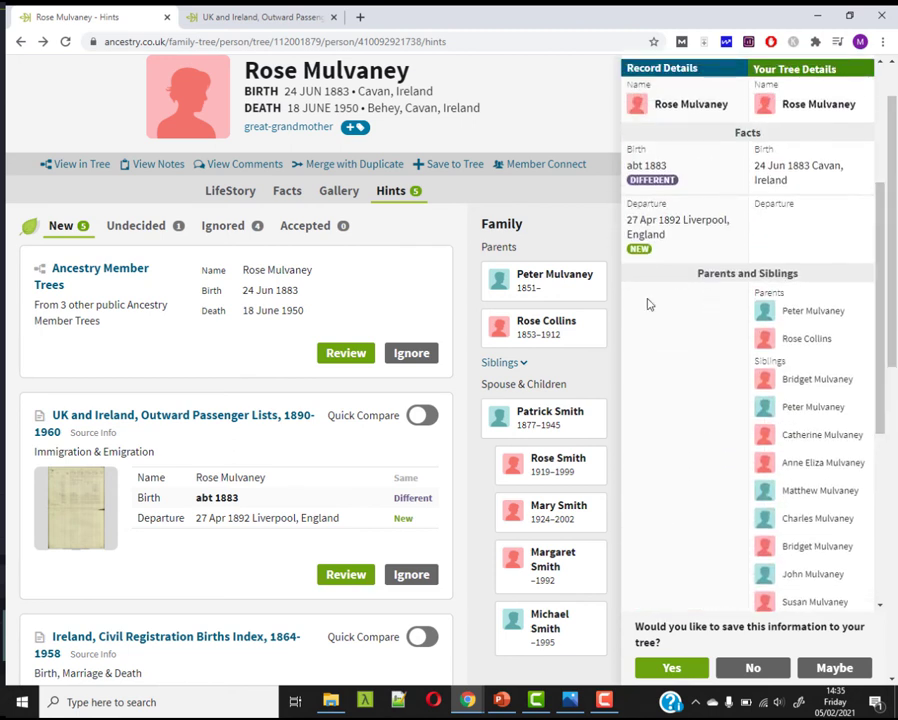
drag(876, 345, 838, 452)
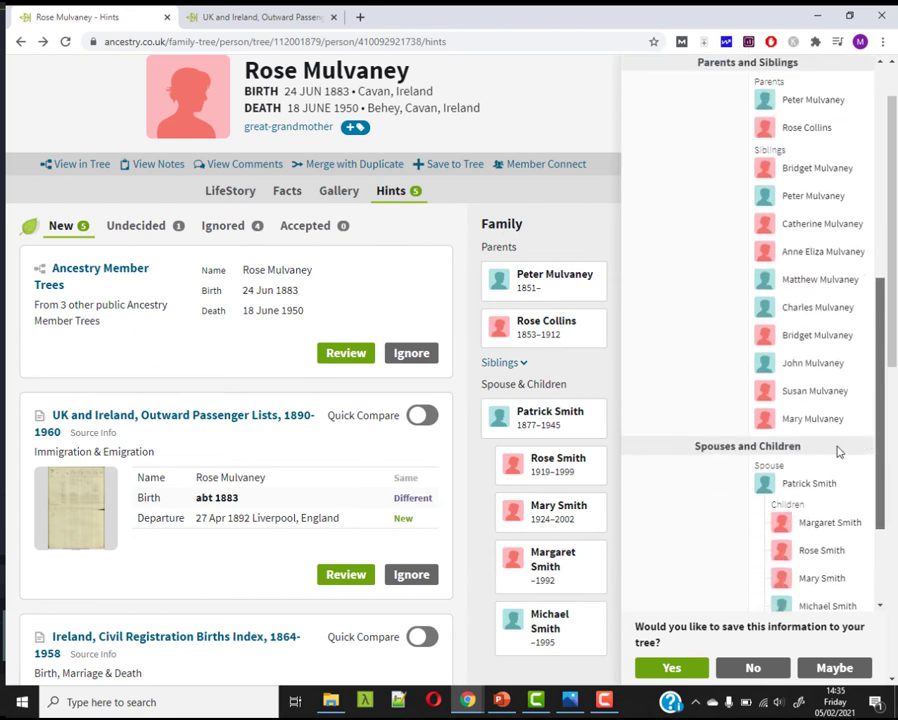
drag(876, 514, 893, 325)
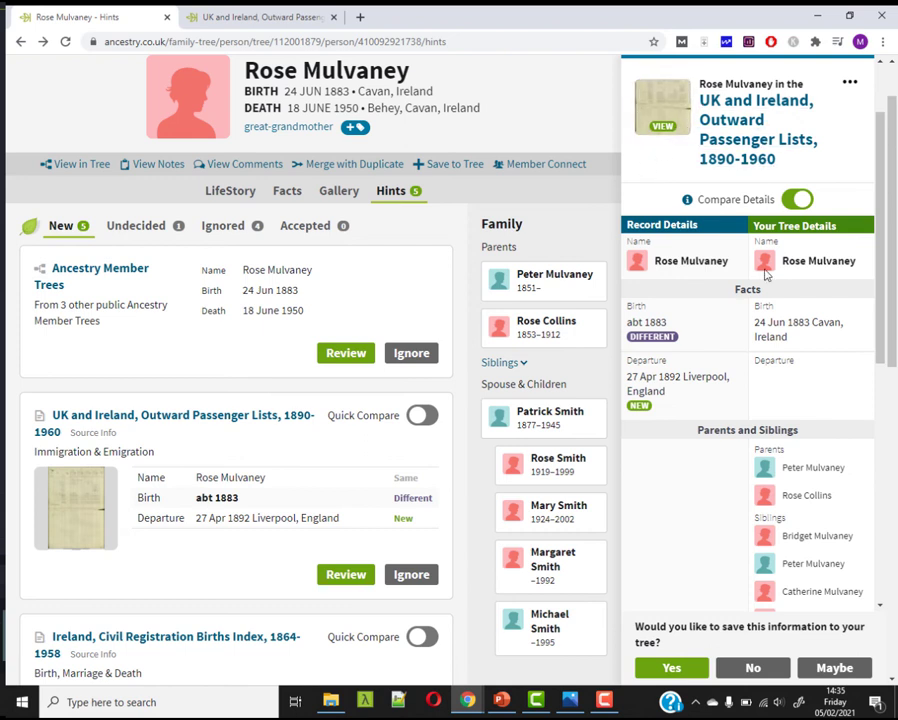
Step: Open the scanned passenger list image attached to the record
click(665, 128)
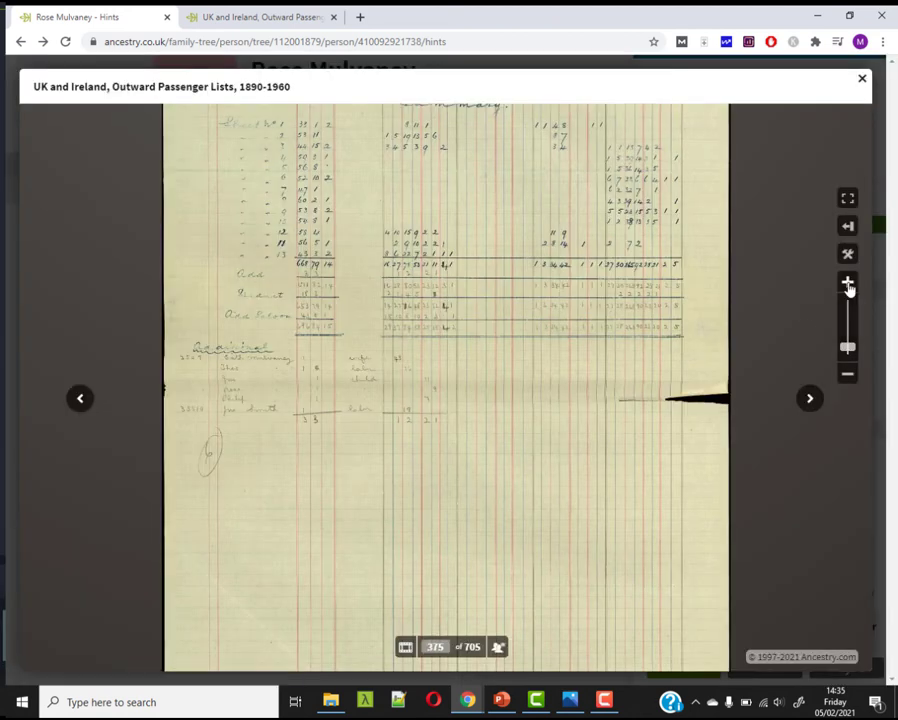
Step: Enlarge the passenger list image and examine its column headings and the additional passenger entries below the summary
click(847, 284)
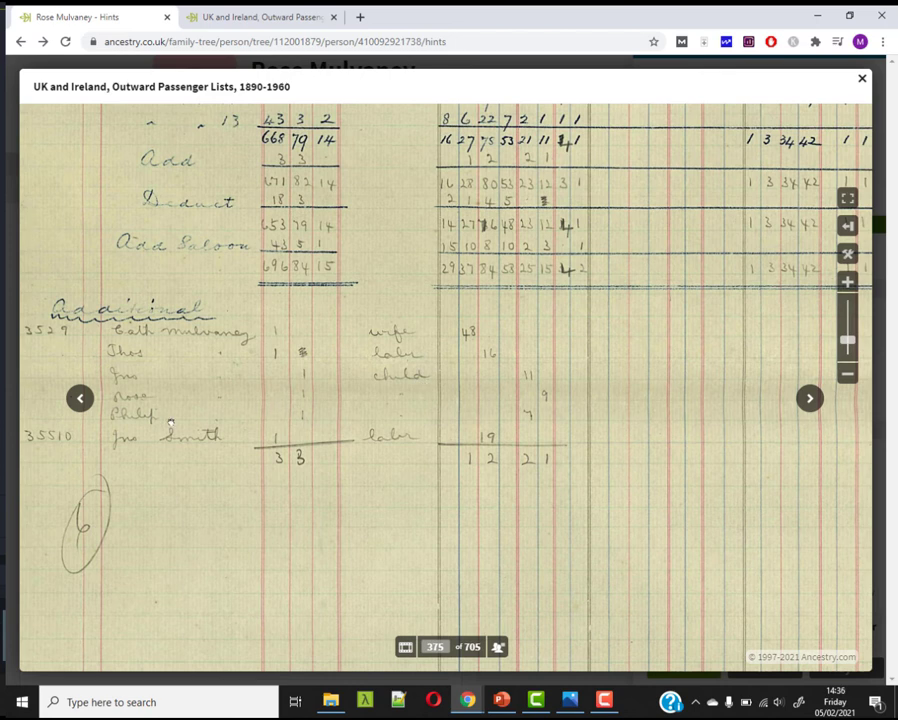
scroll(283, 413, up, 5)
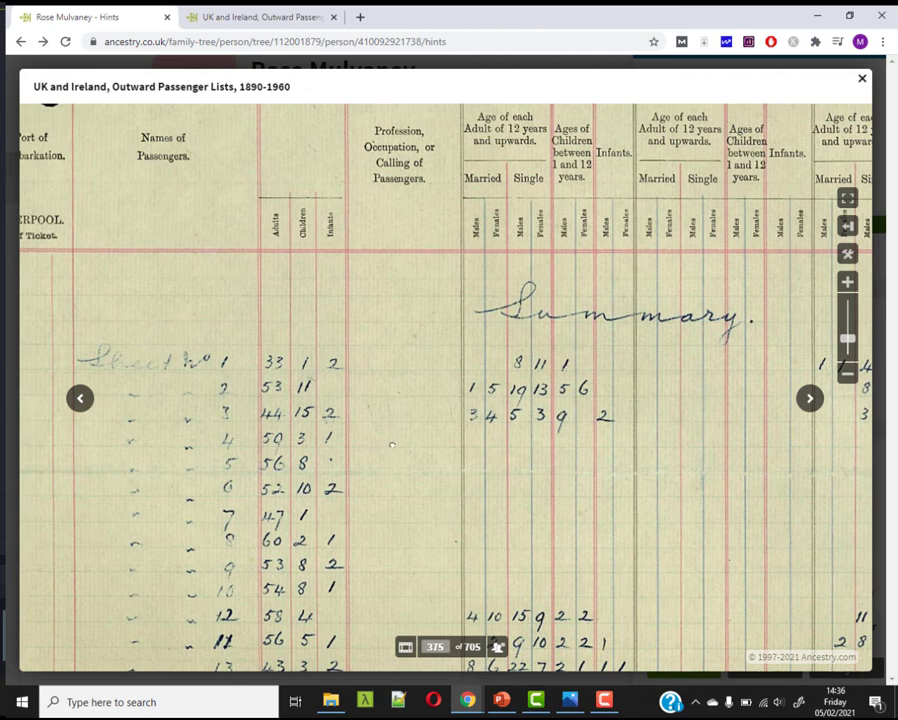
scroll(380, 344, down, 5)
drag(218, 450, 241, 463)
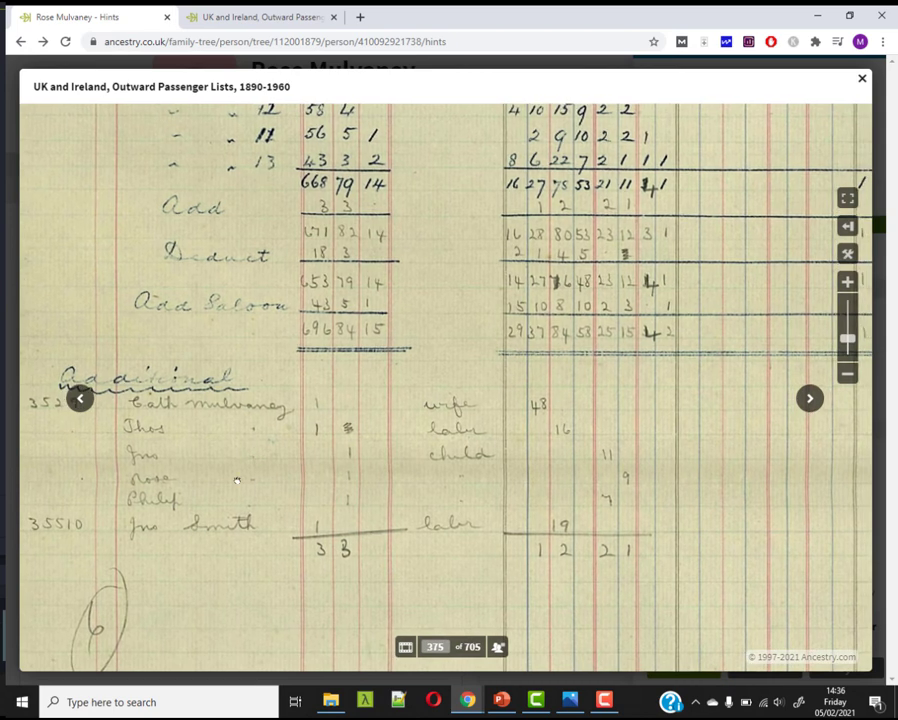
scroll(412, 413, up, 1)
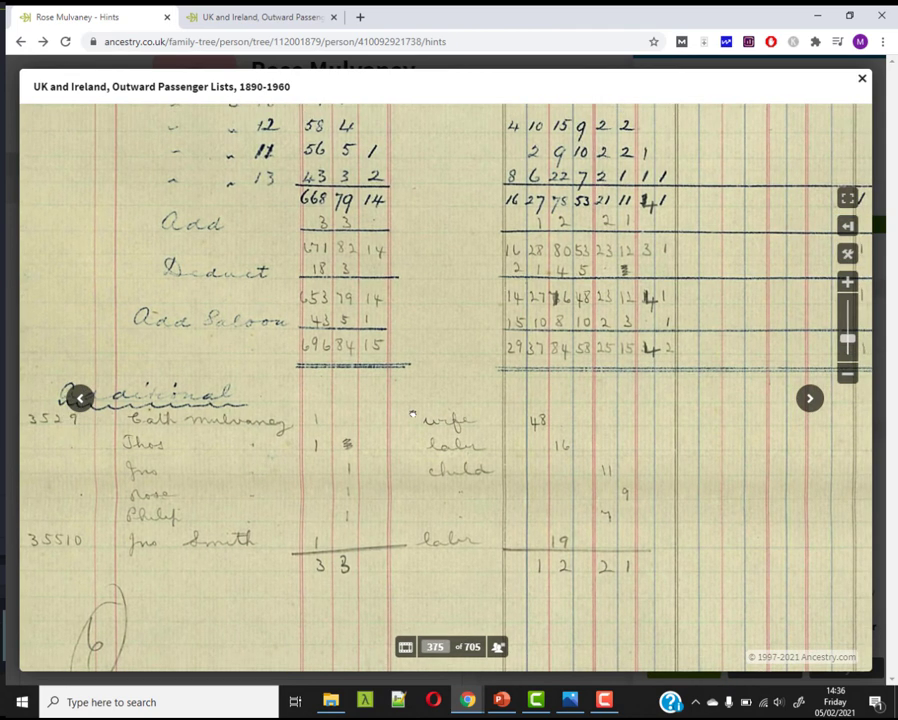
Step: Check the next image in the passenger list, go back one image and close the viewer
click(20, 42)
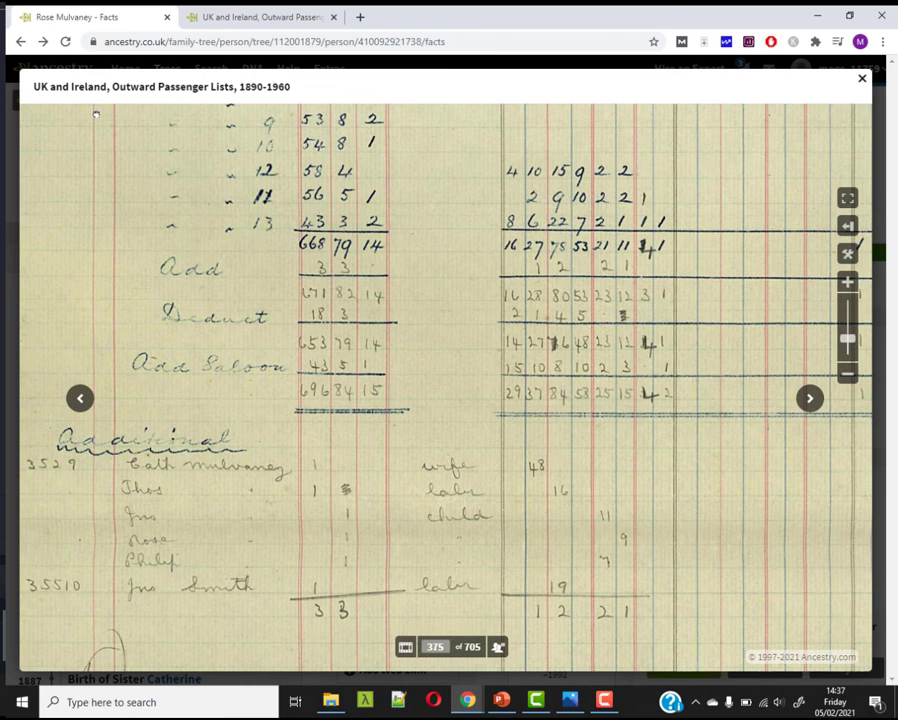
click(811, 400)
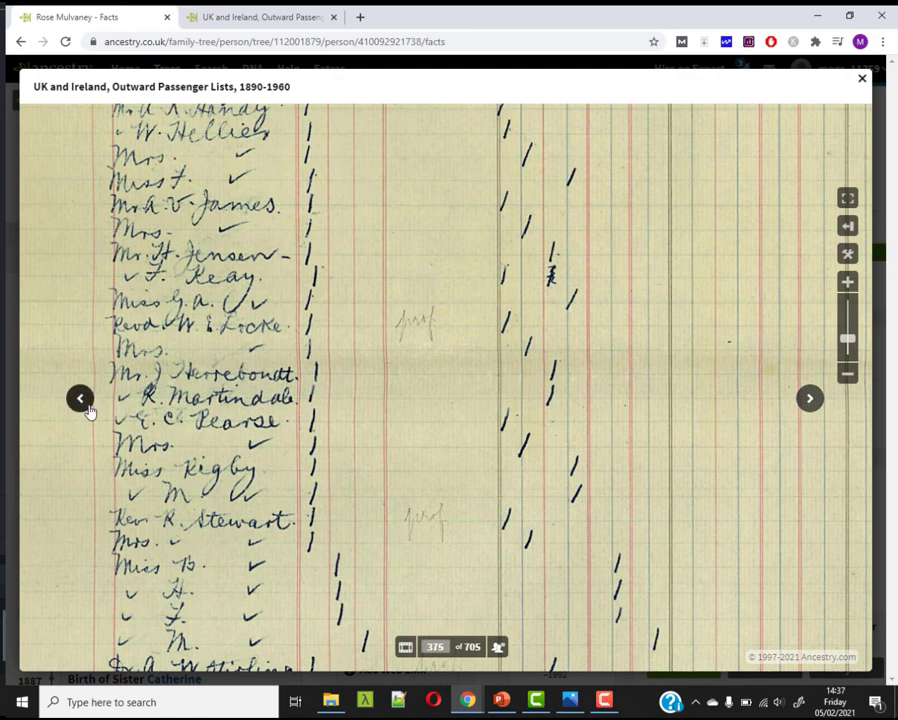
click(80, 398)
key(Escape)
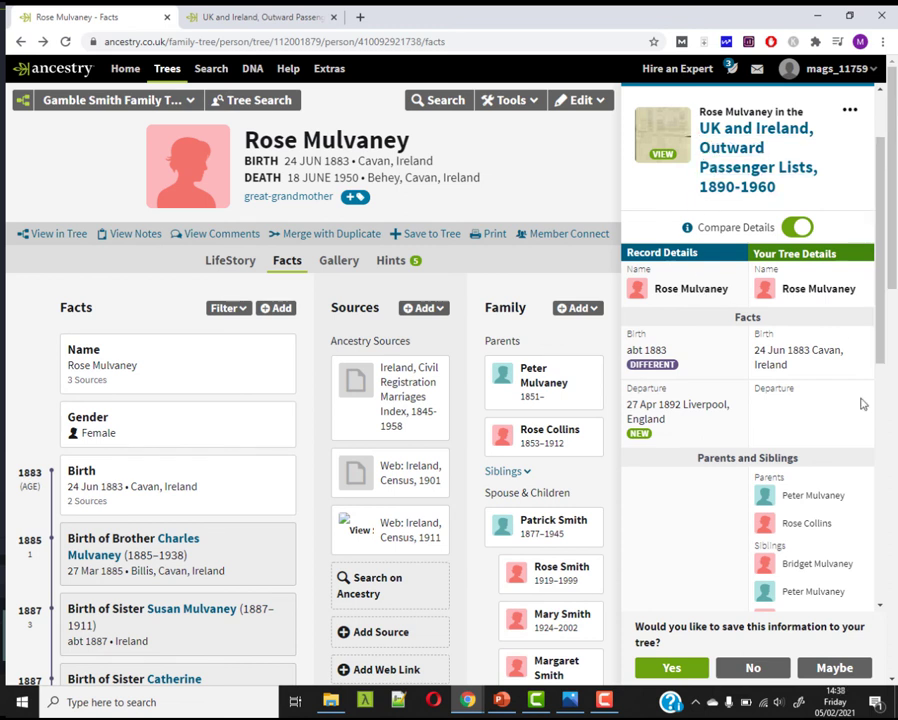
Step: Examine the parents, siblings, spouse and children listed in the detail comparison
drag(877, 360, 893, 561)
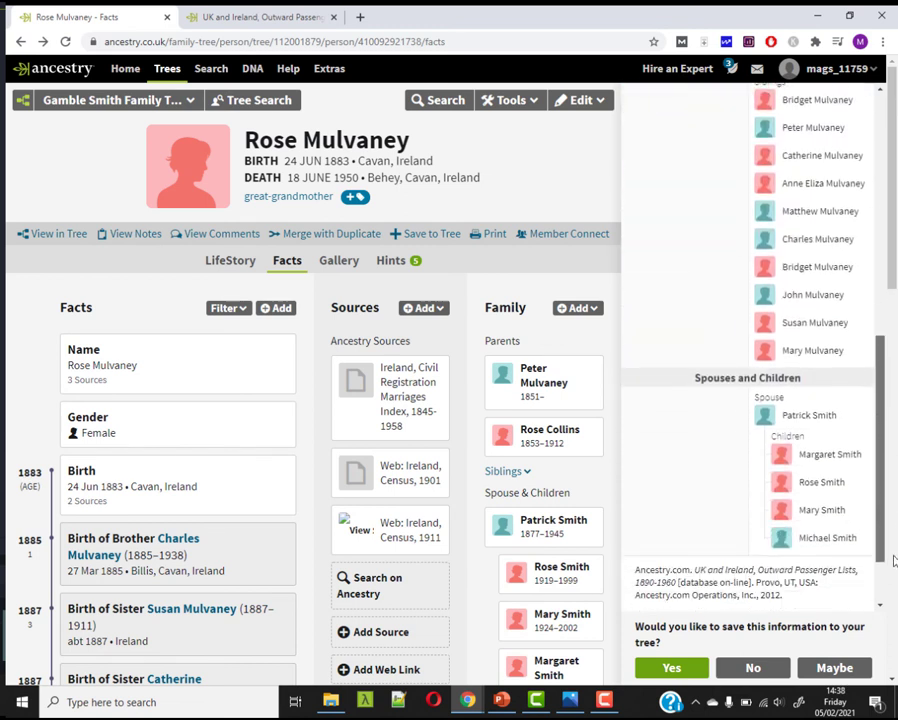
scroll(878, 415, up, 2)
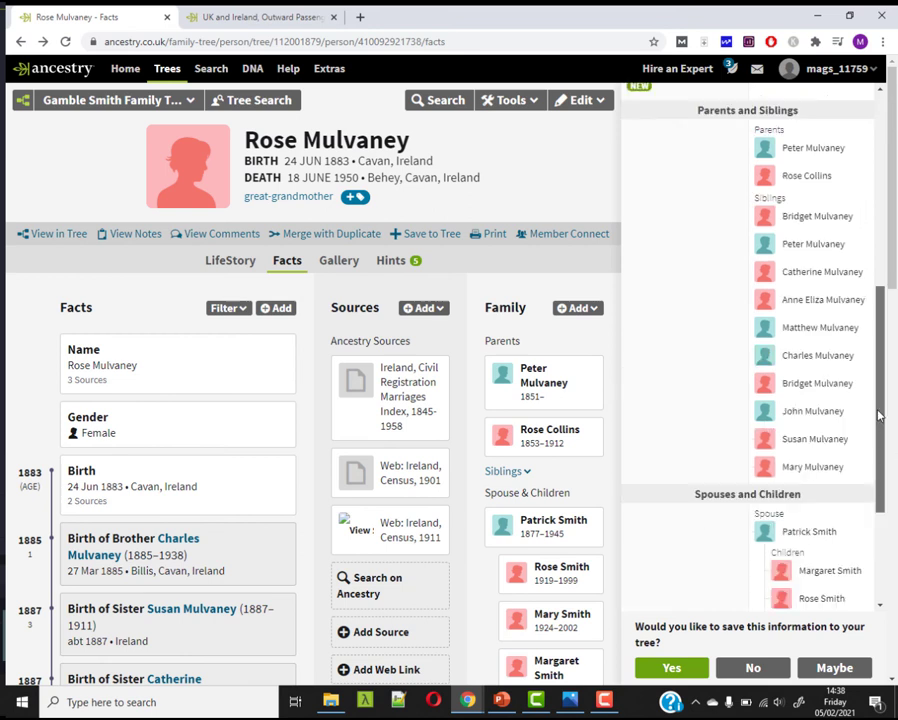
scroll(878, 415, up, 5)
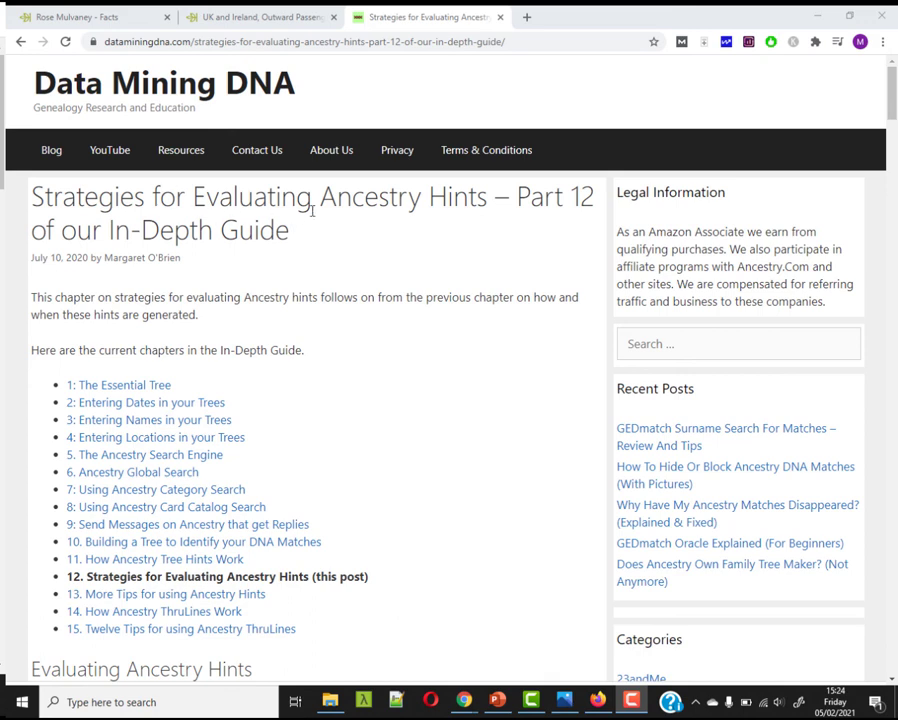
Step: Skim the article on strategies for evaluating Ancestry hints, searching it for "index" and viewing the record hints case study
scroll(430, 388, down, 3)
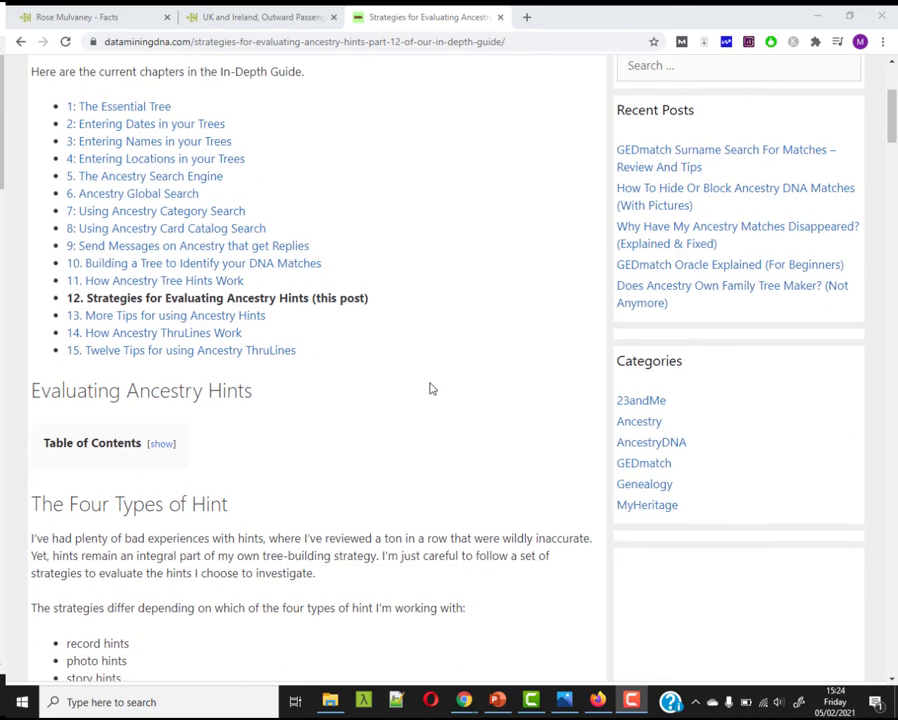
scroll(280, 455, down, 10)
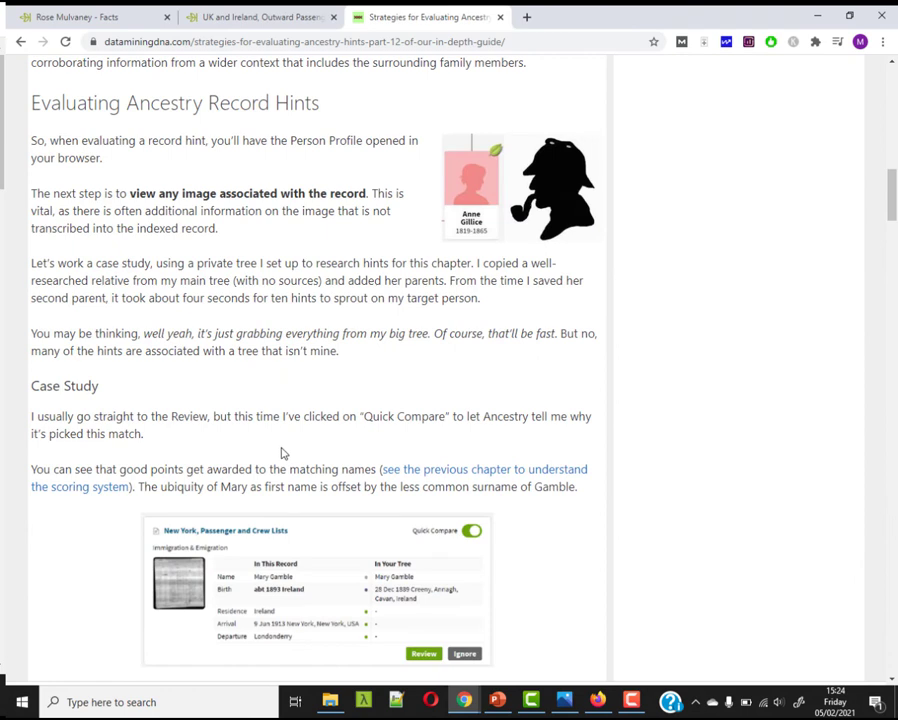
key(ctrl+f)
text(index)
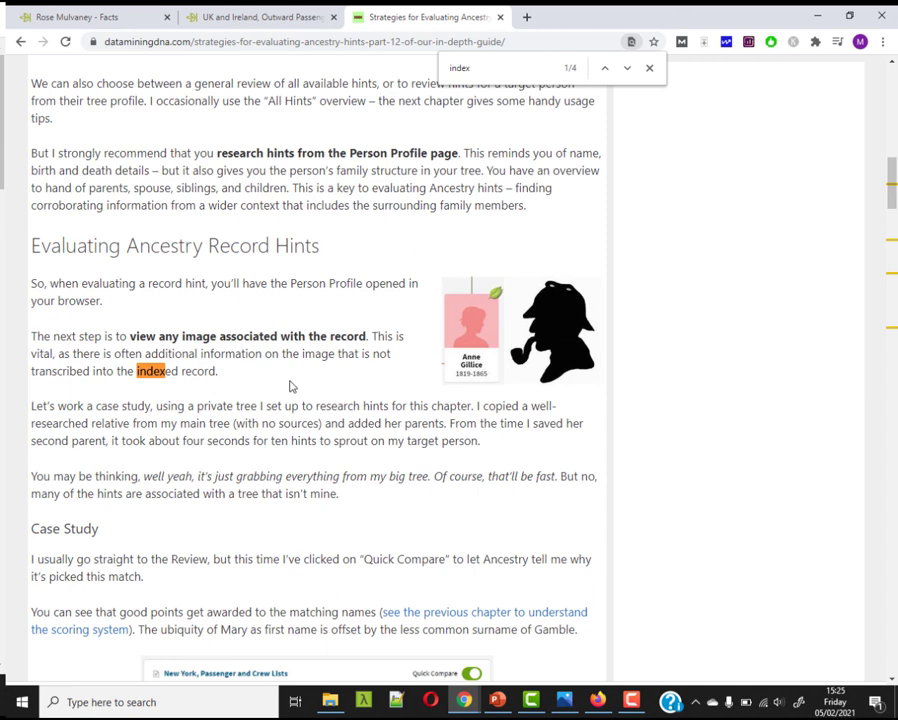
scroll(418, 536, down, 5)
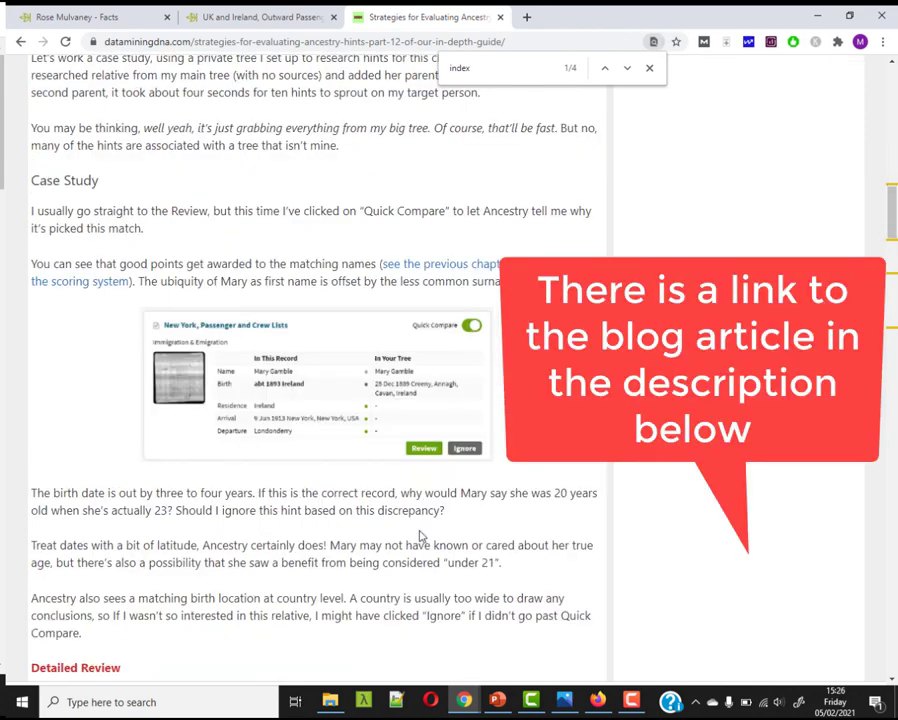
scroll(418, 536, up, 15)
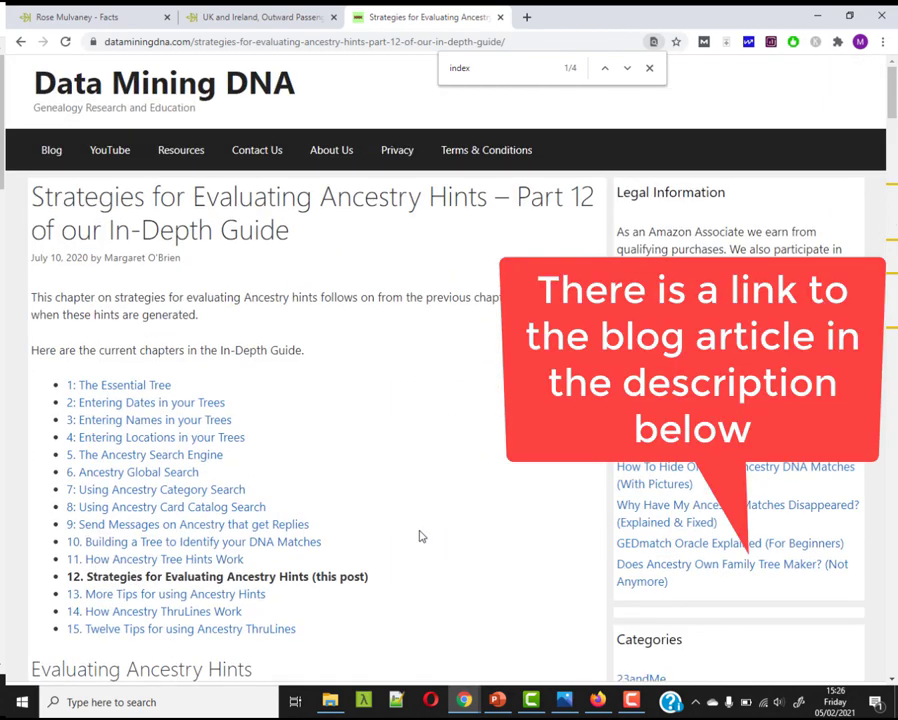
scroll(420, 536, down, 5)
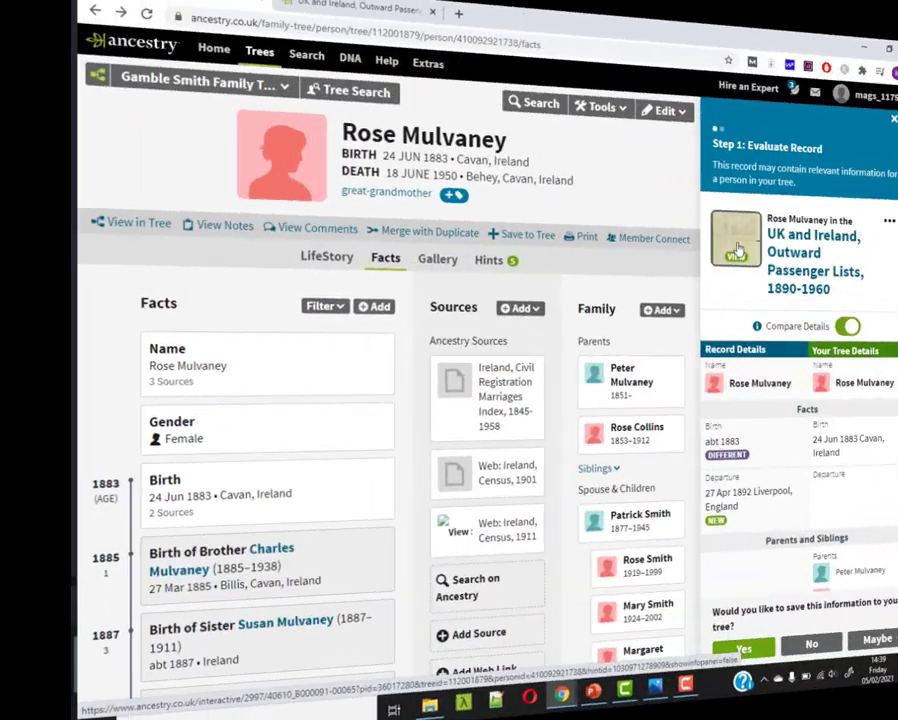